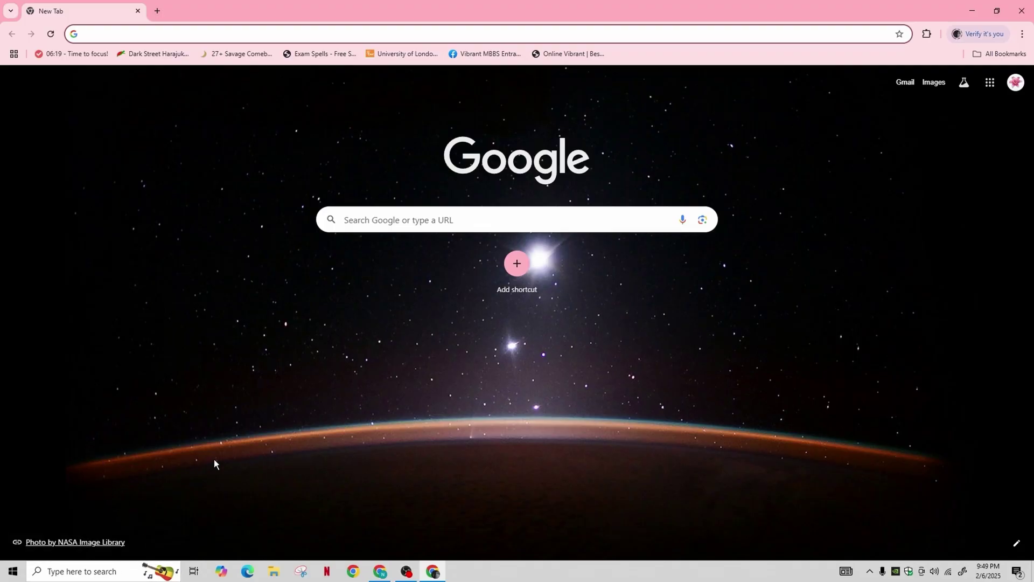
type("/RO9")
- Clear the stray address character and load roblox.com from the address bar autocomplete
key("BackSpace")
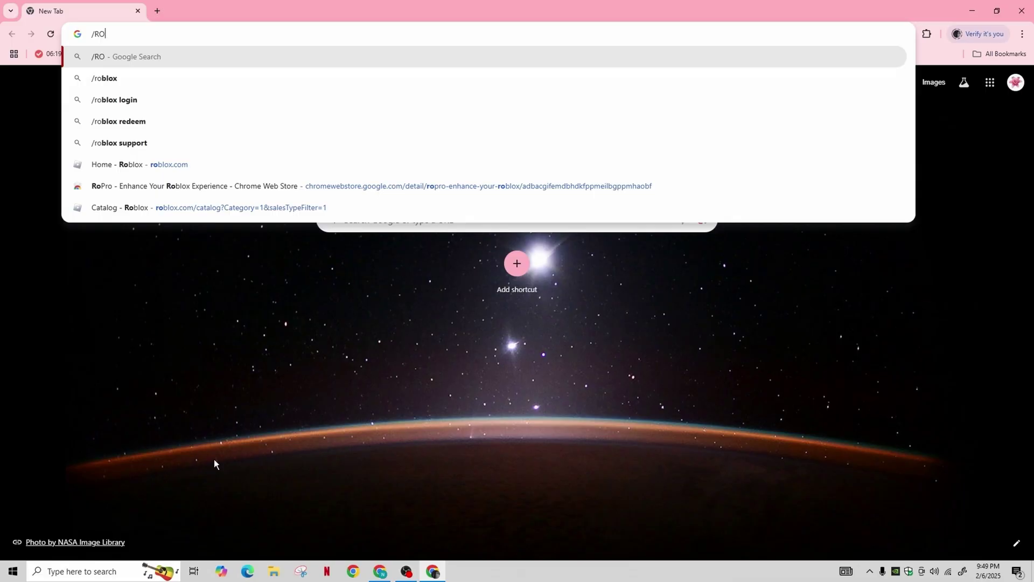
key("super")
type("ROB")
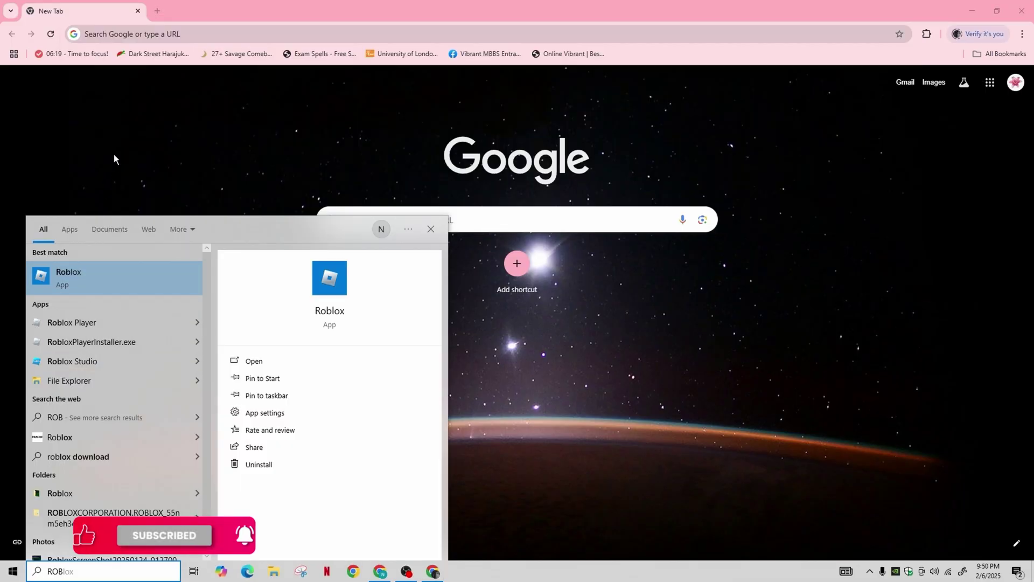
left_click(150, 148)
left_click(132, 35)
type("Roblox.com")
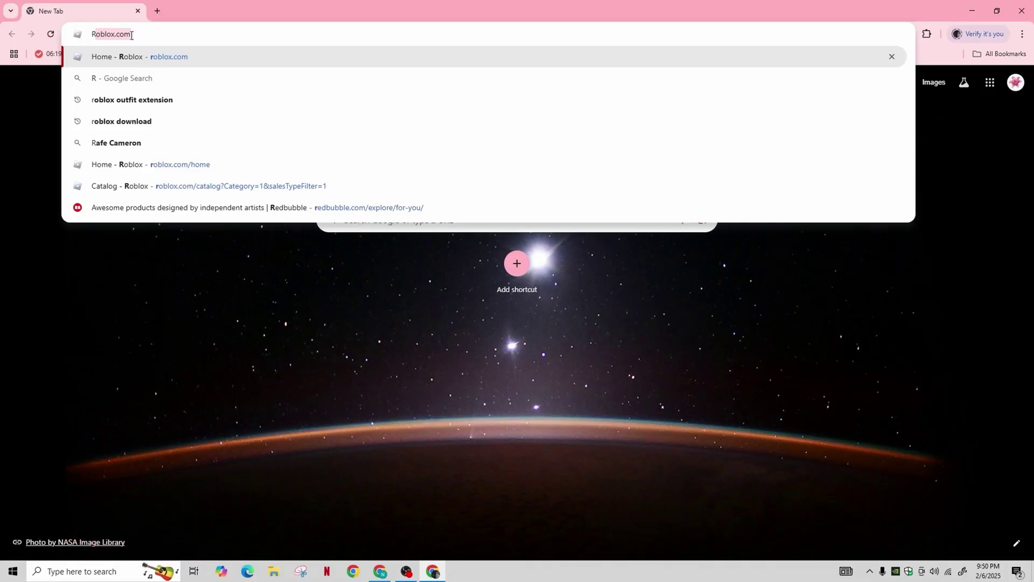
key("Return")
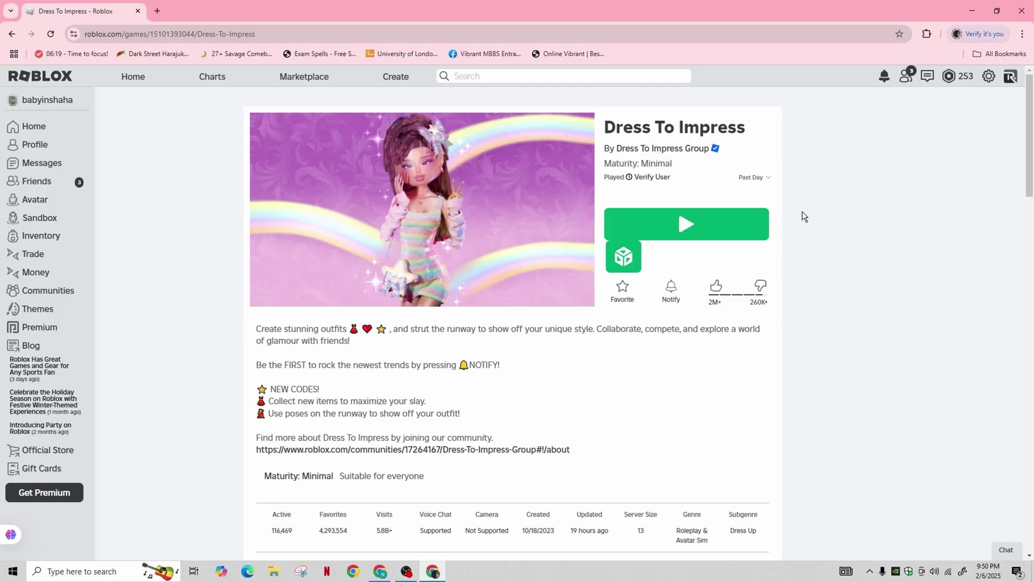
scroll(503, 324, "down", 2)
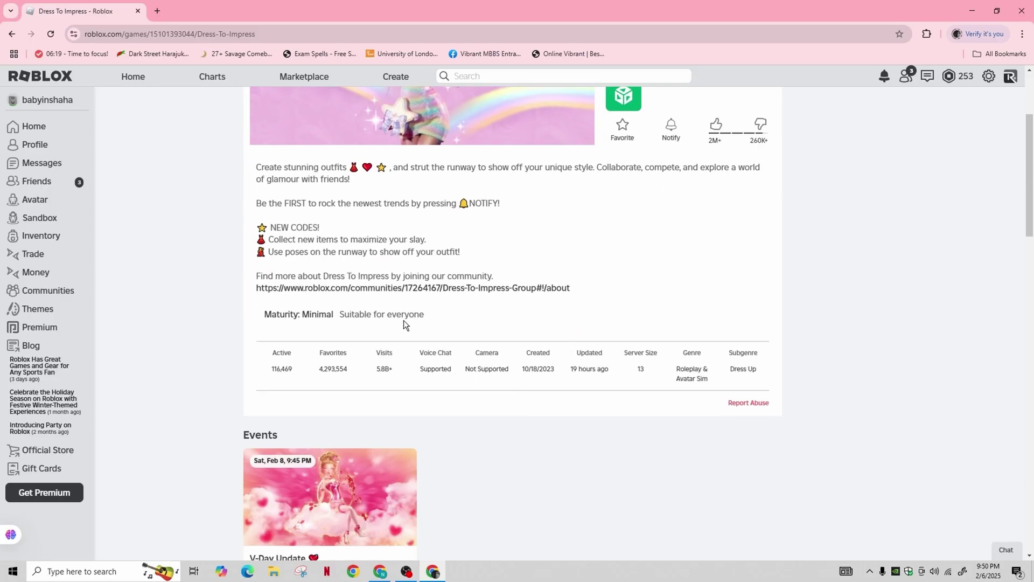
scroll(404, 324, "down", 1)
scroll(535, 356, "down", 1)
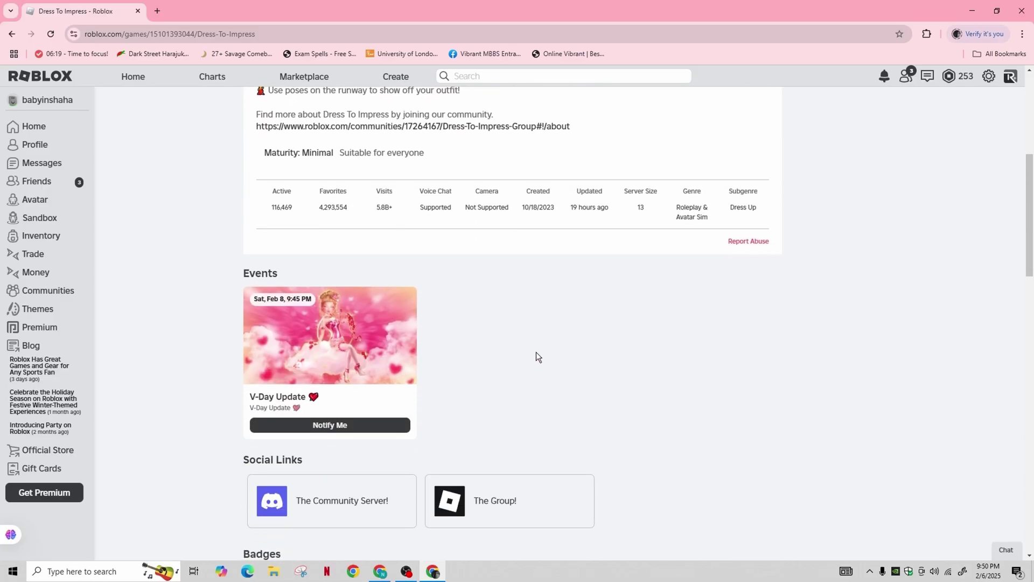
scroll(536, 353, "down", 2)
scroll(545, 356, "down", 3)
scroll(546, 357, "down", 4)
- Open the Create Private Server dialog for Dress To Impress from the Servers tab
left_click(727, 193)
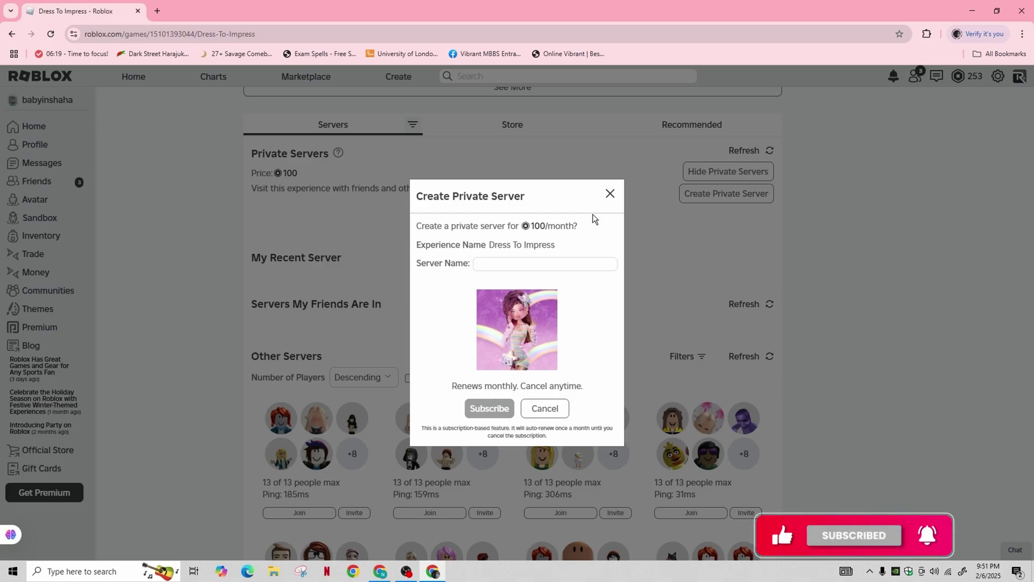
- Cancel the Create Private Server dialog without subscribing
left_click(610, 196)
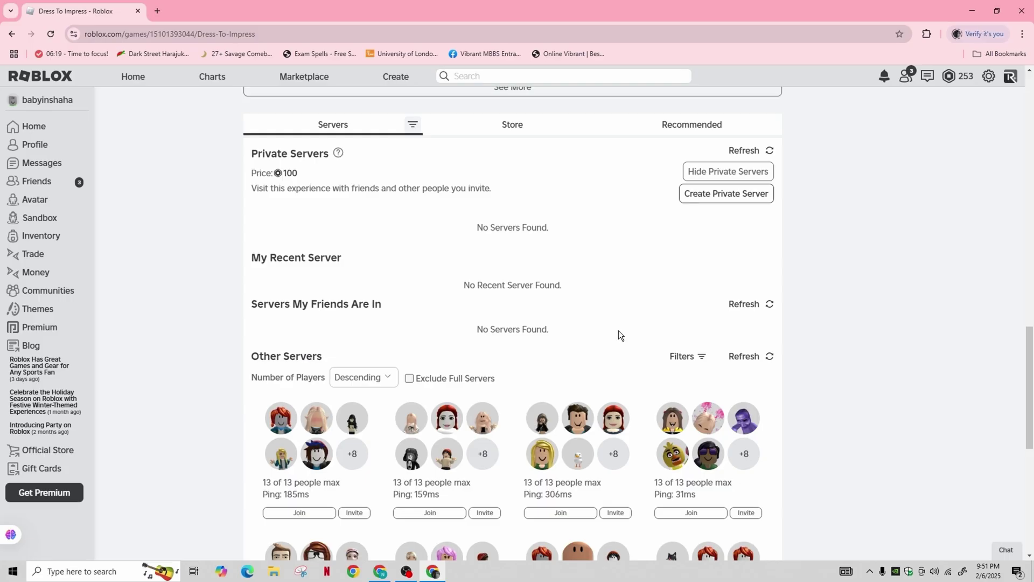
scroll(618, 335, "down", 2)
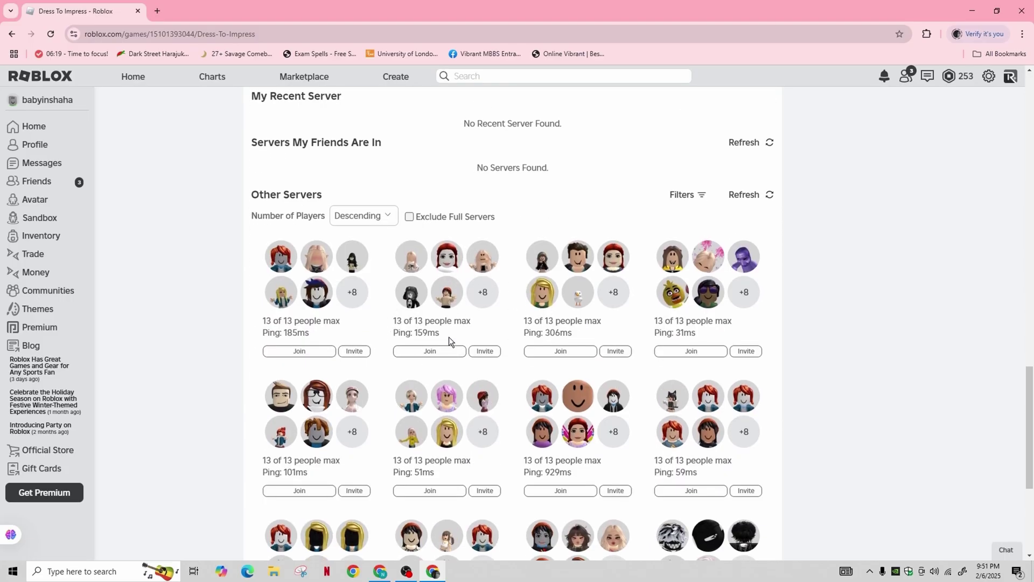